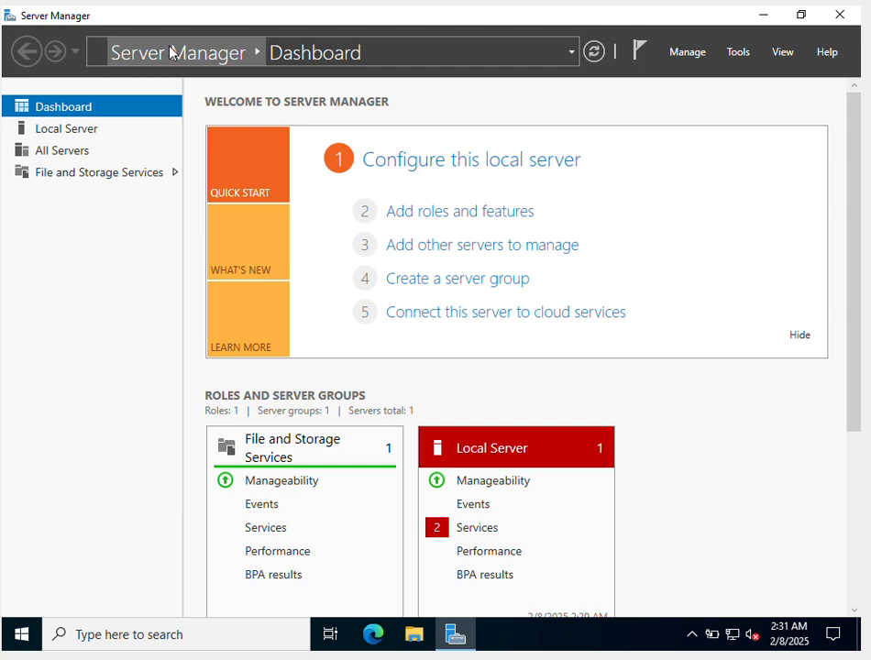
- Start a role-based installation on the local server and select the DNS Server role with its required management tools
{"action": "left_click", "coordinate": [693, 60]}
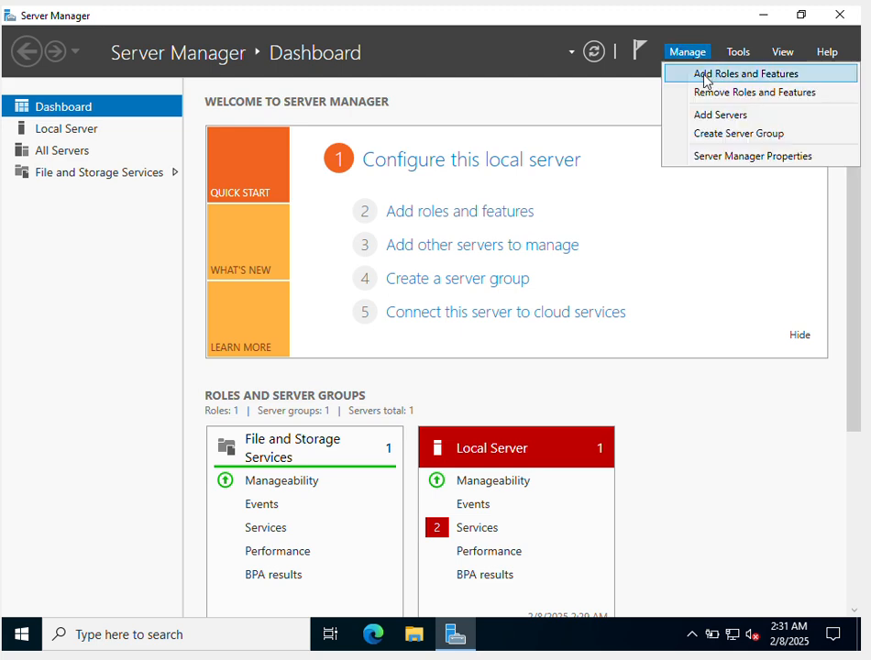
{"action": "left_click", "coordinate": [705, 77]}
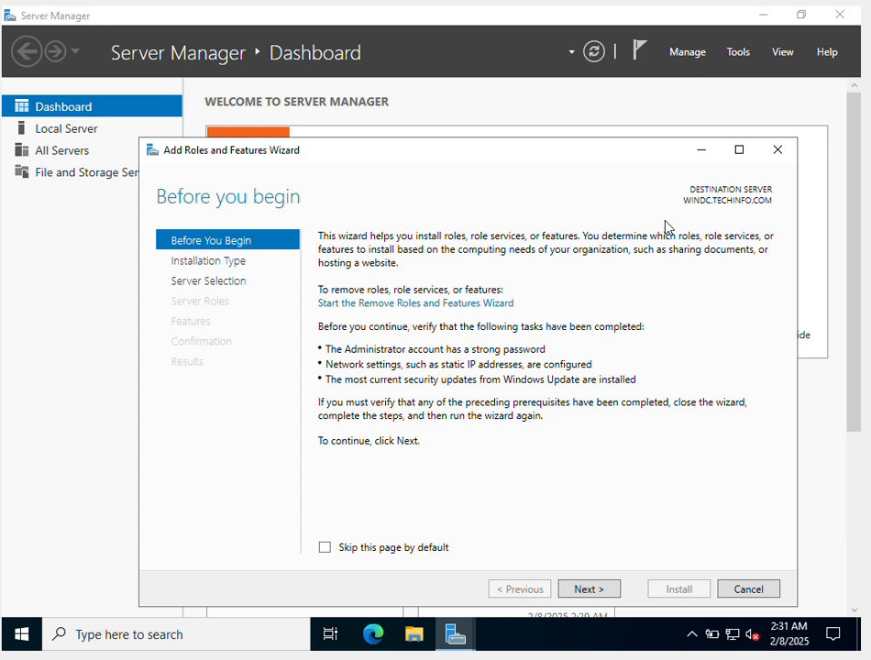
{"action": "left_click", "coordinate": [583, 590]}
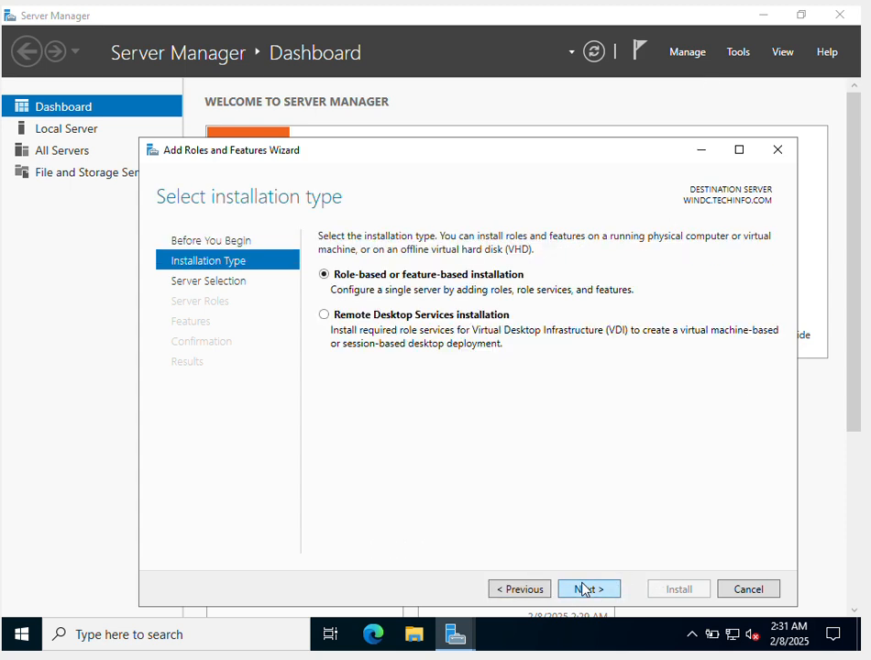
{"action": "left_click", "coordinate": [583, 589]}
{"action": "left_click", "coordinate": [583, 589]}
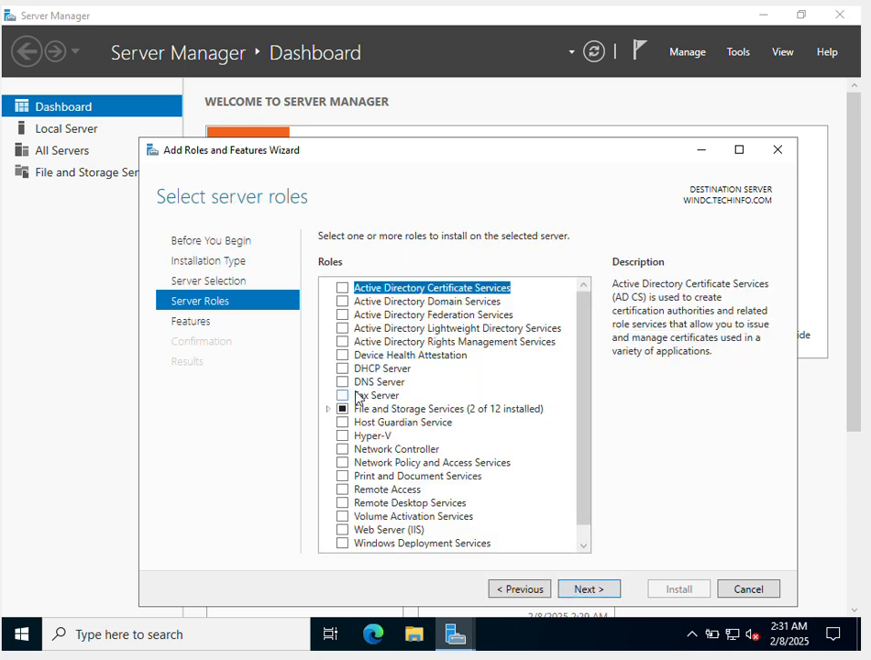
{"action": "left_click", "coordinate": [344, 383]}
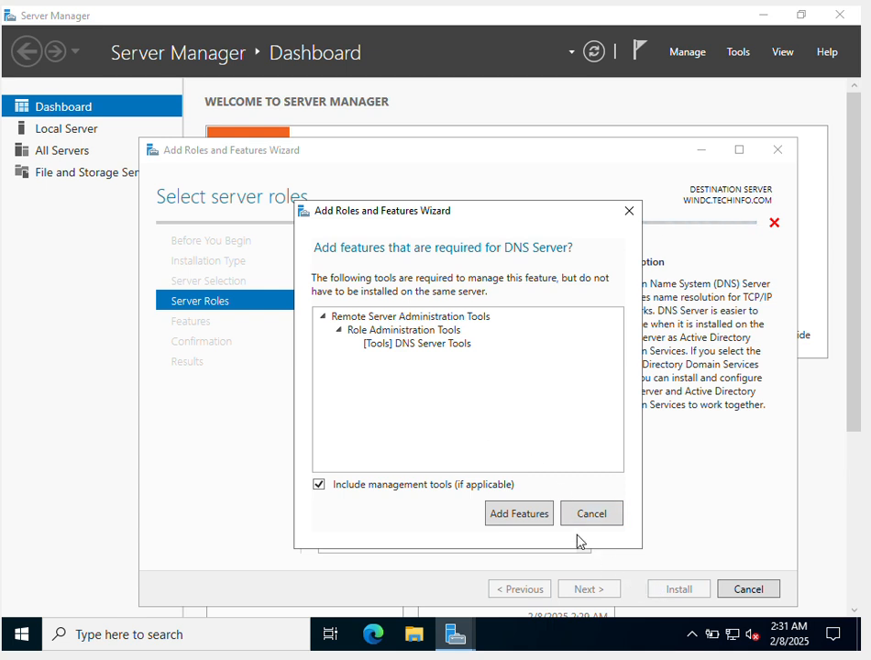
{"action": "left_click", "coordinate": [538, 523]}
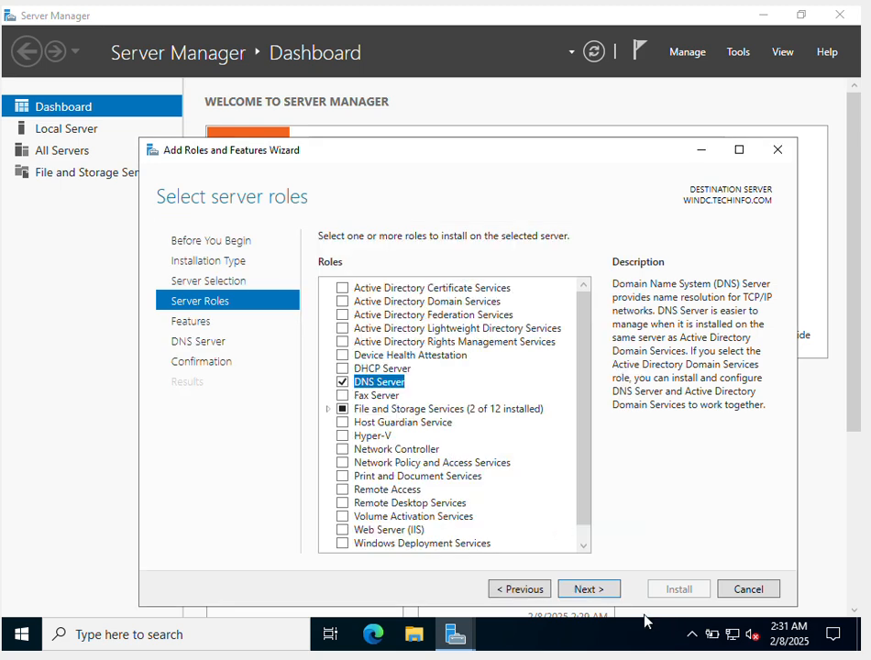
- Install the DNS Server role without extra features and close the wizard once the installation finishes
{"action": "left_click", "coordinate": [600, 597]}
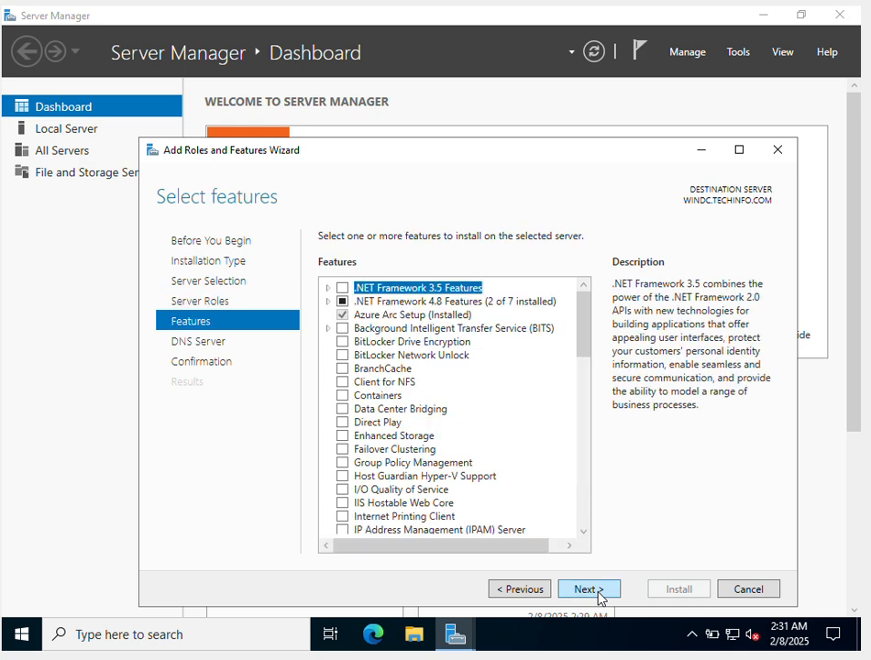
{"action": "left_click", "coordinate": [598, 594]}
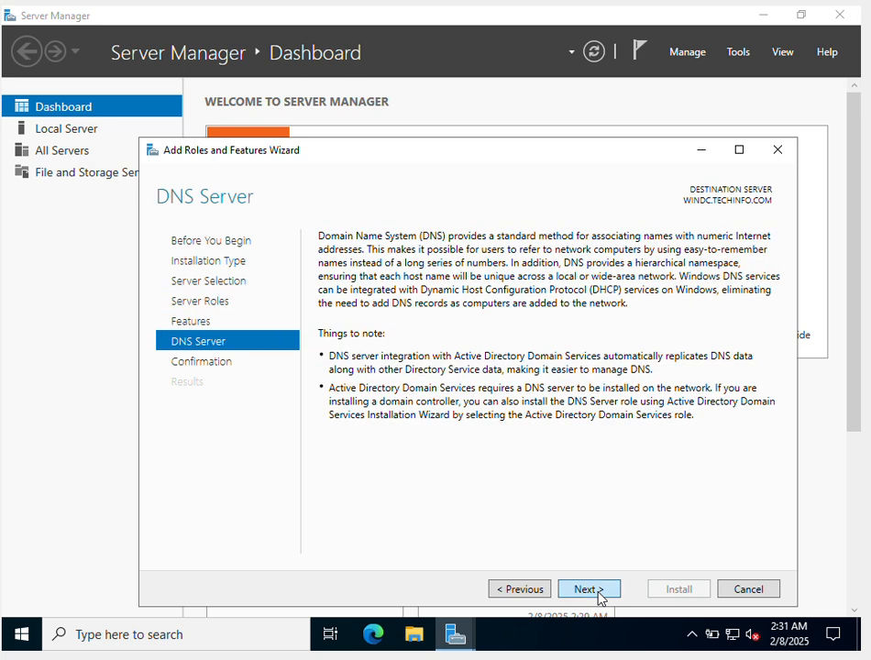
{"action": "left_click", "coordinate": [600, 594]}
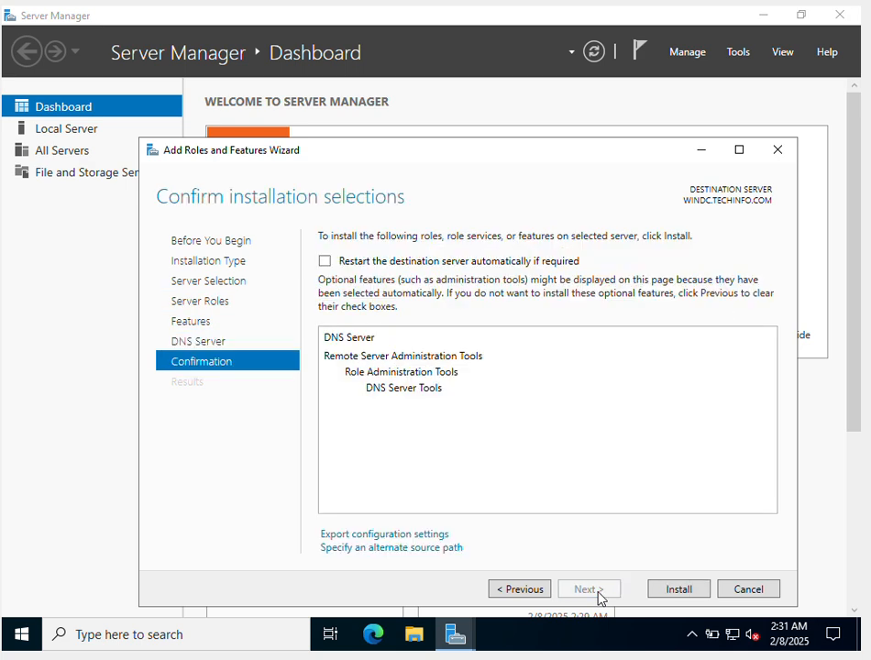
{"action": "left_click", "coordinate": [659, 587]}
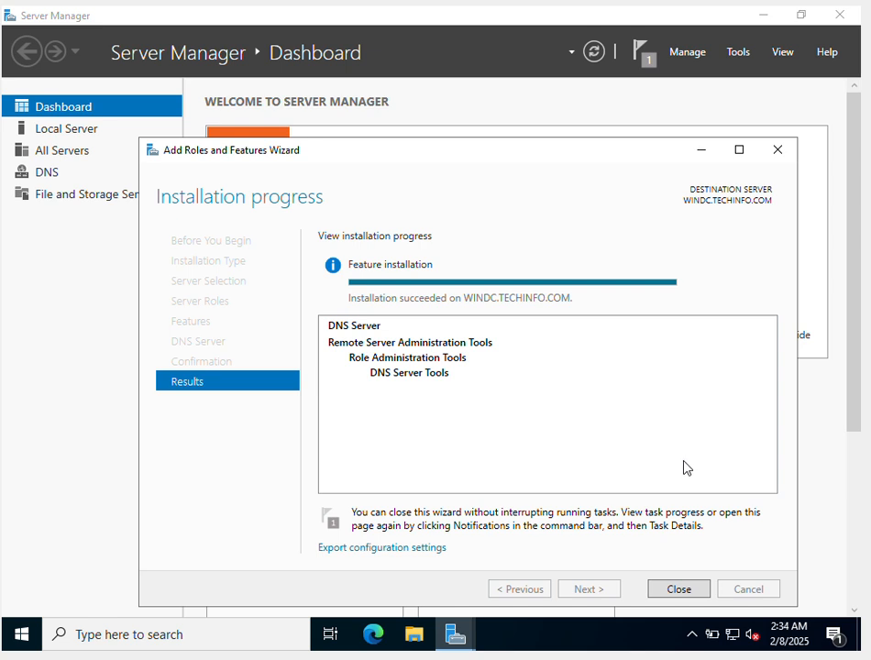
{"action": "left_click", "coordinate": [679, 589]}
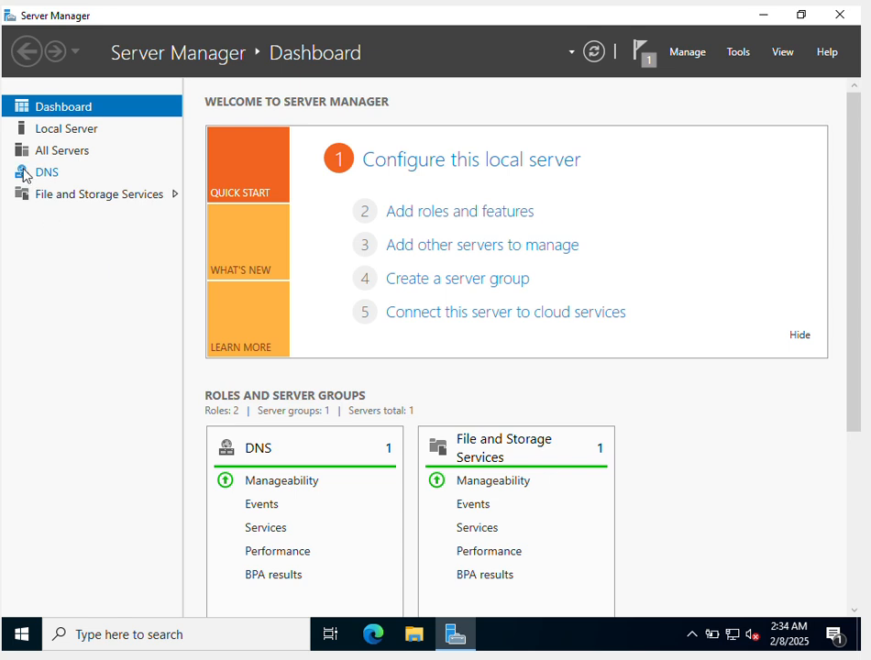
- Show the DNS server group and open the DNS Manager console
{"action": "left_click", "coordinate": [27, 174]}
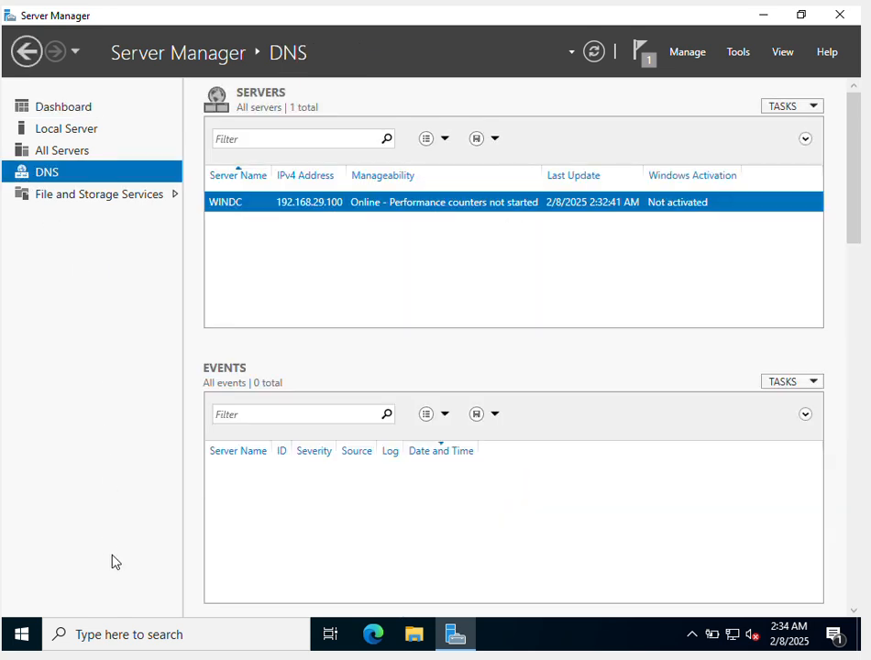
{"action": "left_click", "coordinate": [159, 641]}
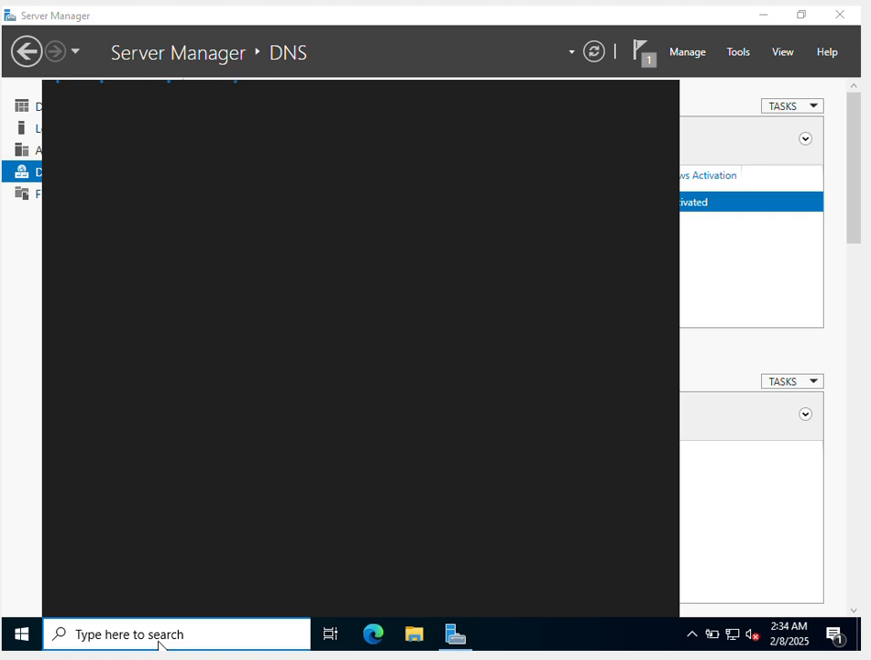
{"action": "type", "text": "DNS"}
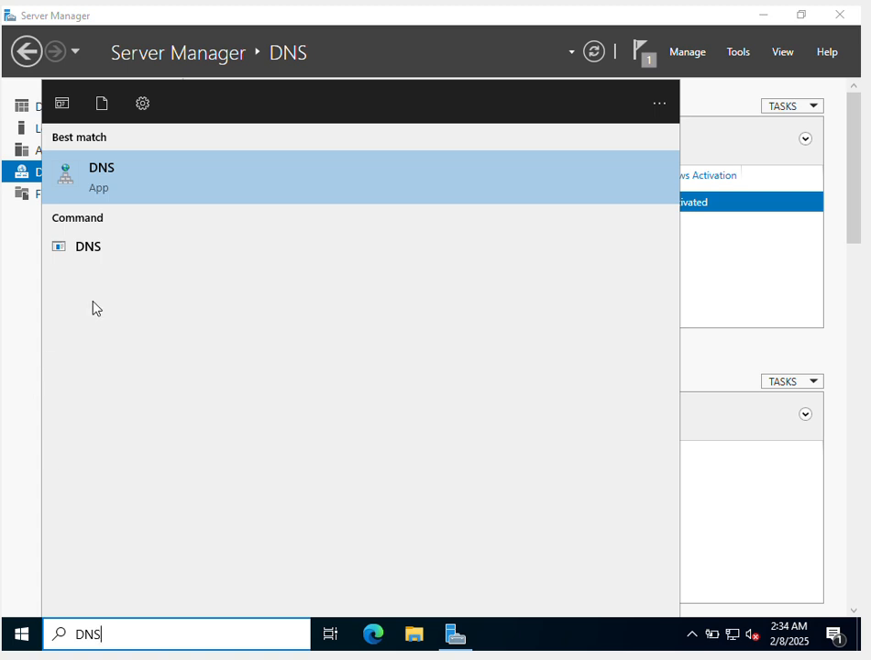
{"action": "left_click", "coordinate": [111, 187]}
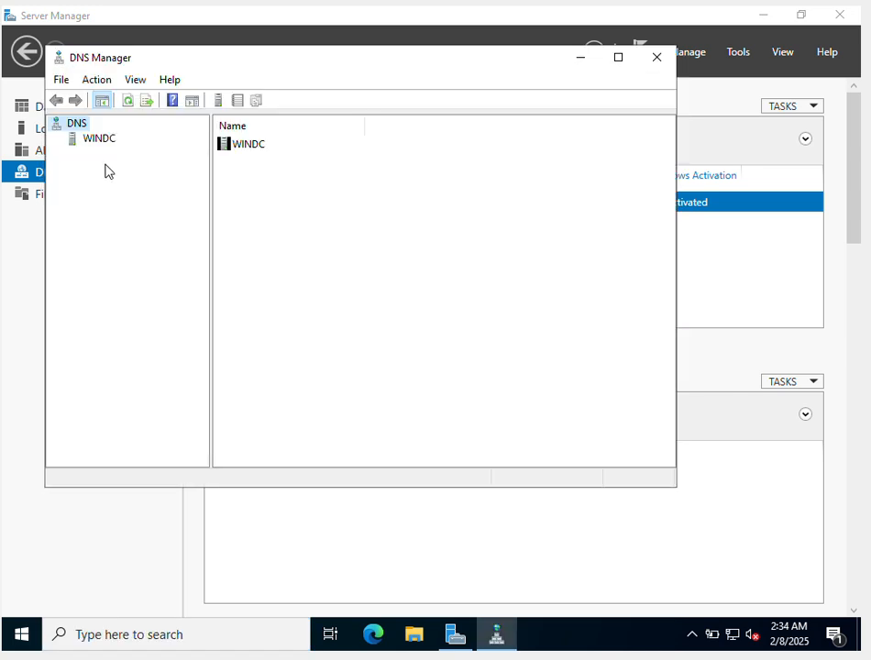
- Expand the WINDC server and its forward and reverse lookup zone folders
{"action": "left_click", "coordinate": [98, 139]}
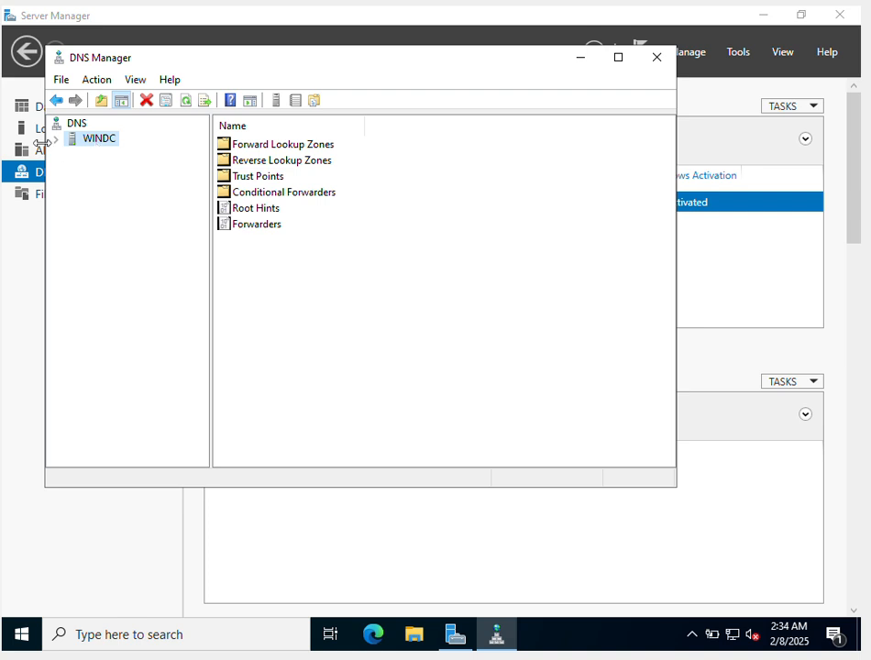
{"action": "left_click", "coordinate": [56, 139]}
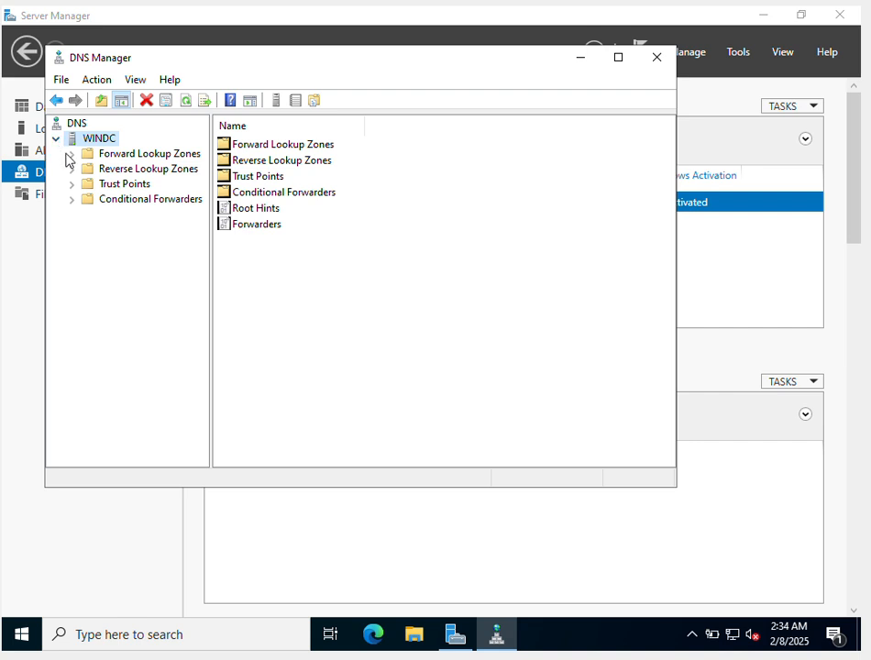
{"action": "left_click", "coordinate": [70, 155]}
{"action": "left_click", "coordinate": [73, 171]}
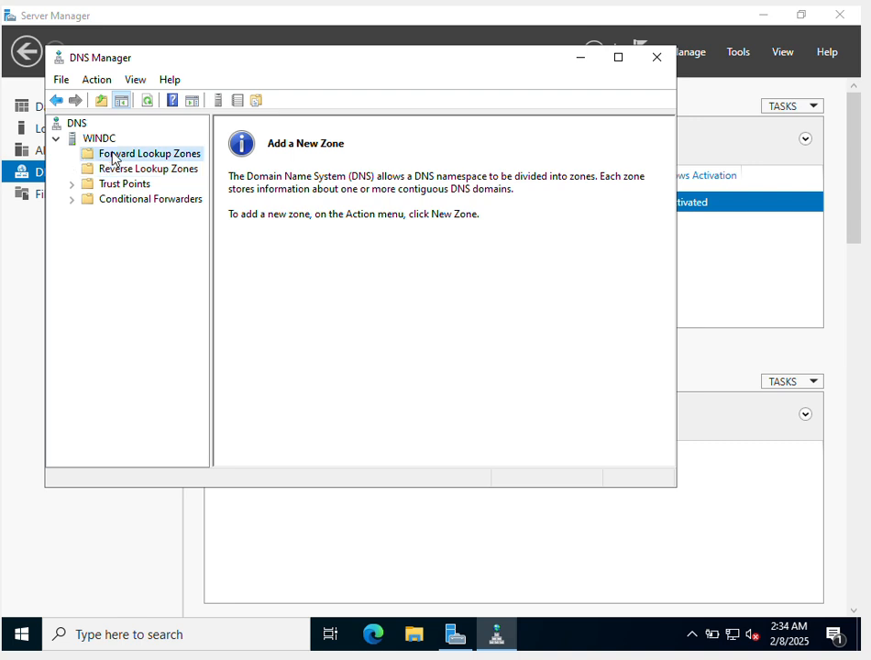
- Start a new zone under Forward Lookup Zones with the Primary zone type
{"action": "right_click", "coordinate": [111, 154]}
{"action": "left_click", "coordinate": [138, 163]}
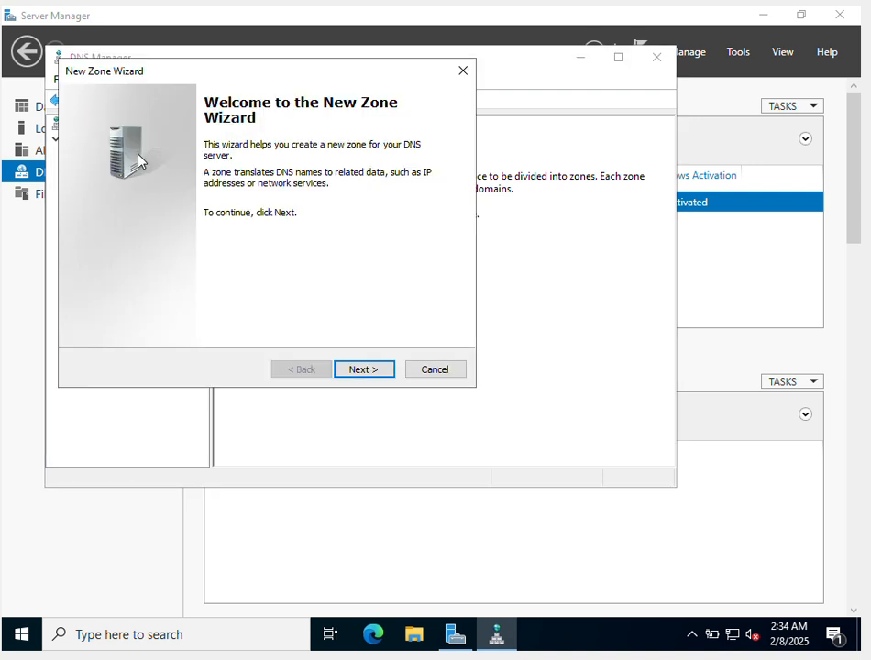
{"action": "left_click", "coordinate": [373, 372]}
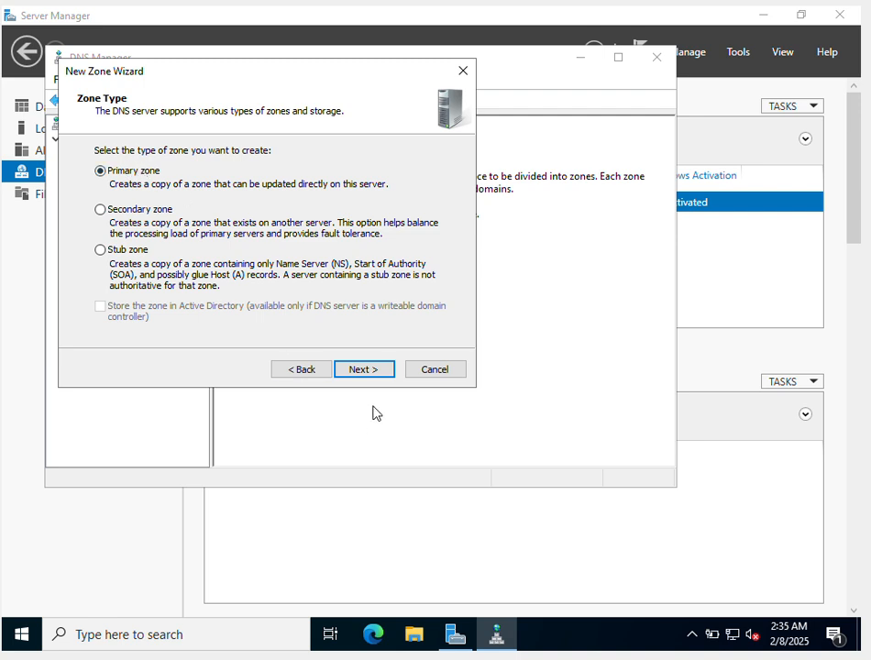
{"action": "left_click", "coordinate": [374, 377]}
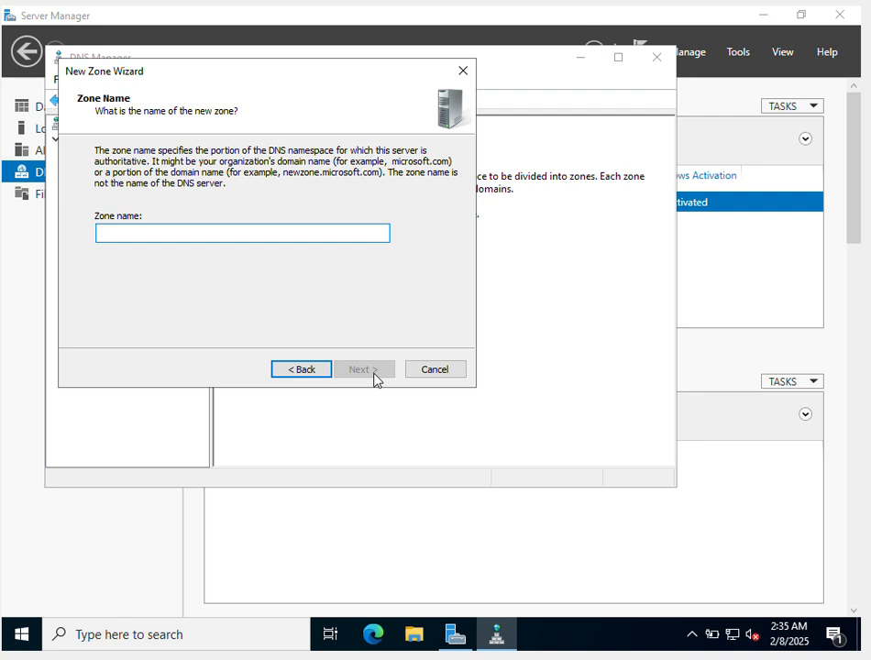
- Name the zone TECHINFO.COM and have it stored in a new zone file, TECHINFO.COM.dns
{"action": "type", "text": "TECH"}
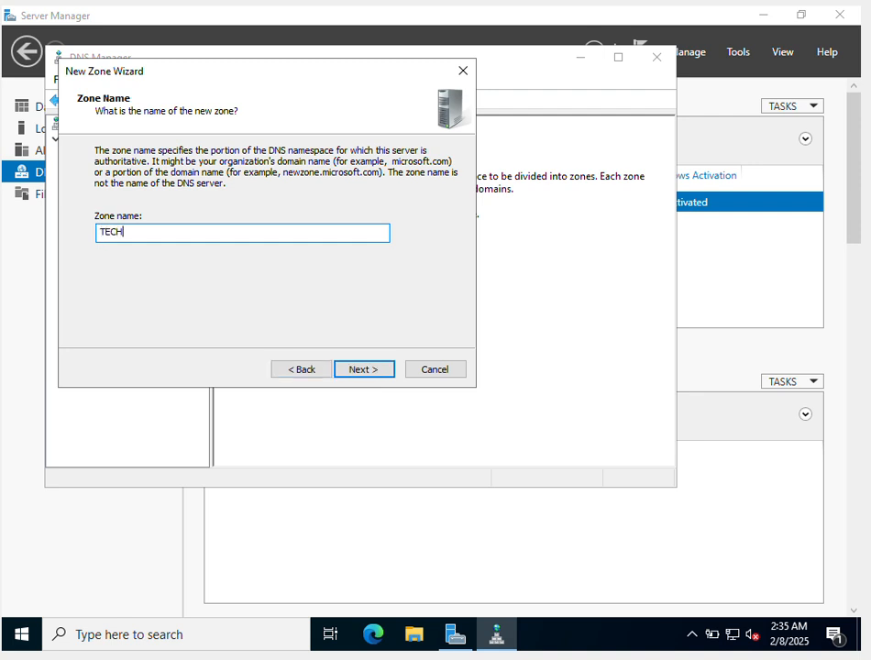
{"action": "type", "text": "INFO.COM"}
{"action": "left_click", "coordinate": [364, 369]}
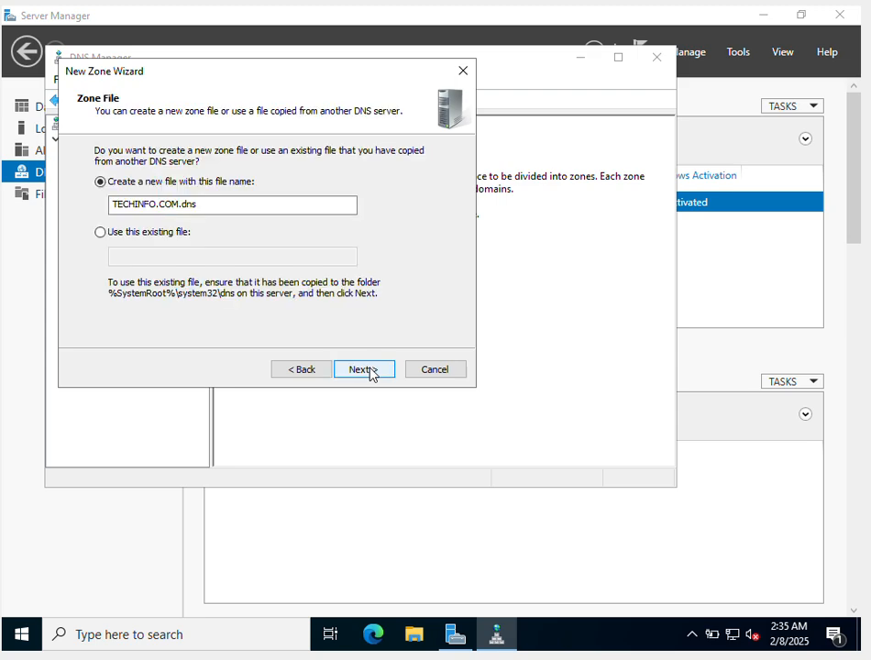
{"action": "left_click", "coordinate": [364, 370]}
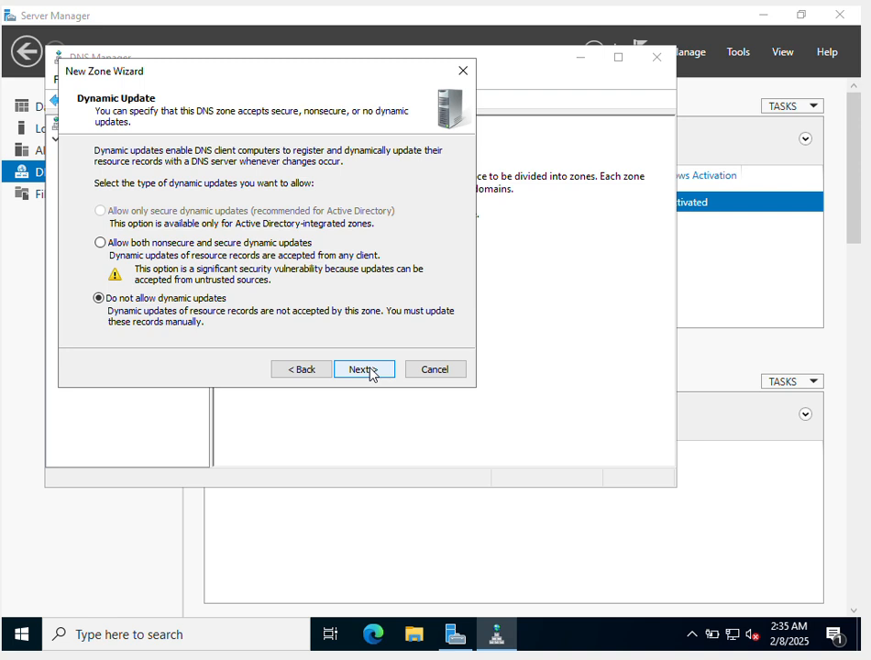
- Disallow dynamic updates for the zone and finish creating it
{"action": "left_click", "coordinate": [257, 254]}
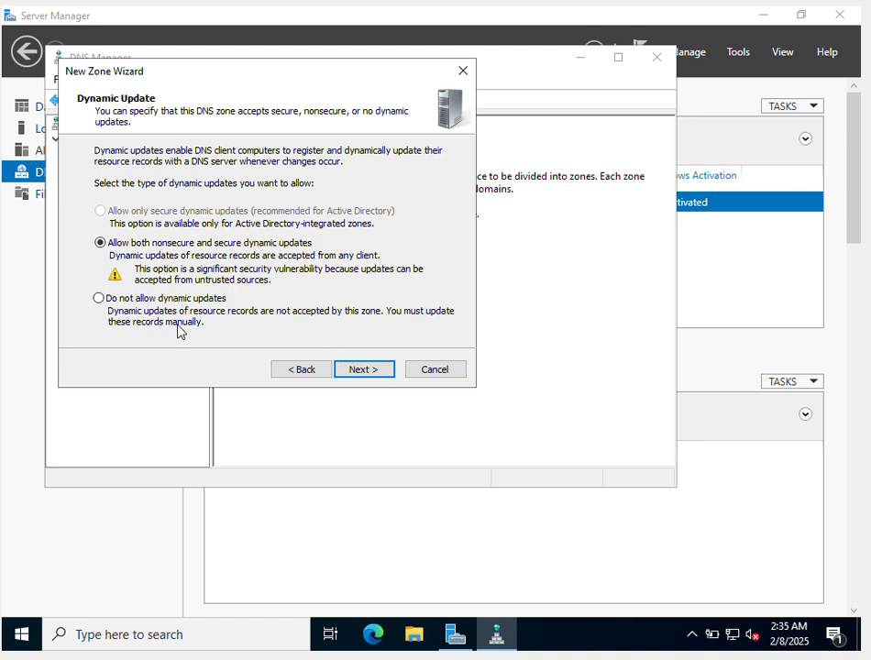
{"action": "left_click", "coordinate": [171, 302]}
{"action": "left_click", "coordinate": [374, 373]}
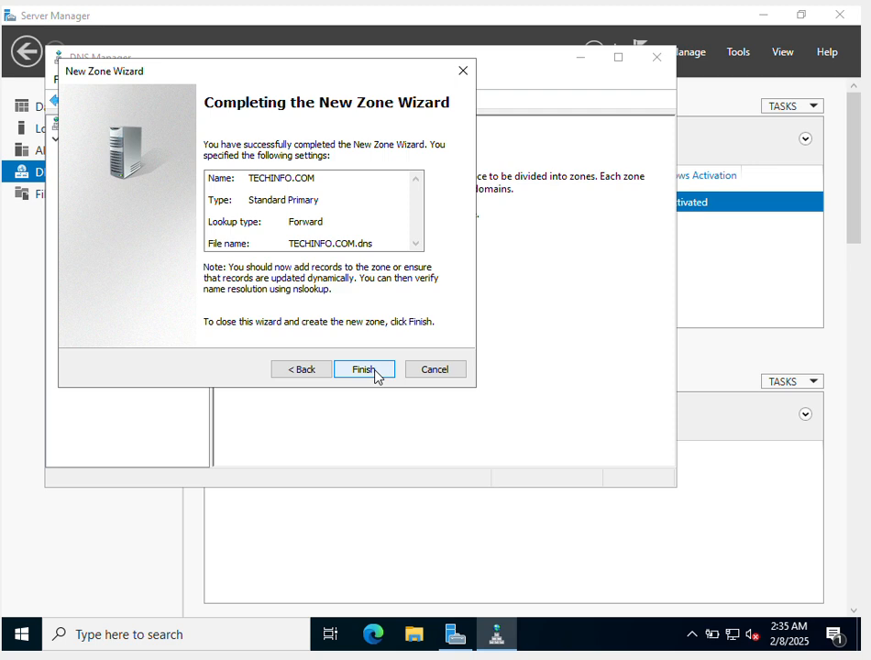
{"action": "left_click", "coordinate": [364, 370]}
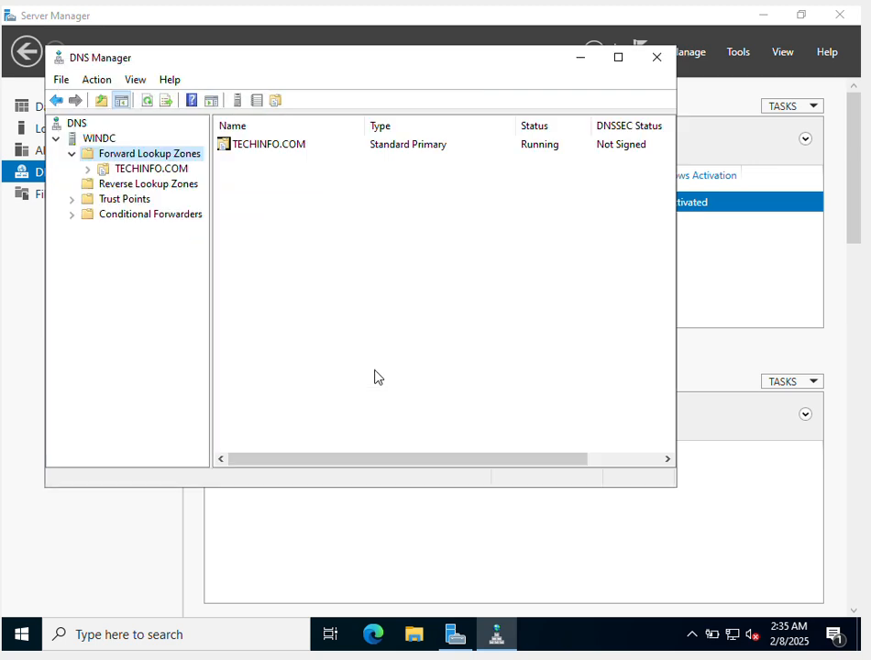
- Select Reverse Lookup Zones and open the Ethernet adapter's properties from the network connections
{"action": "left_click", "coordinate": [157, 187]}
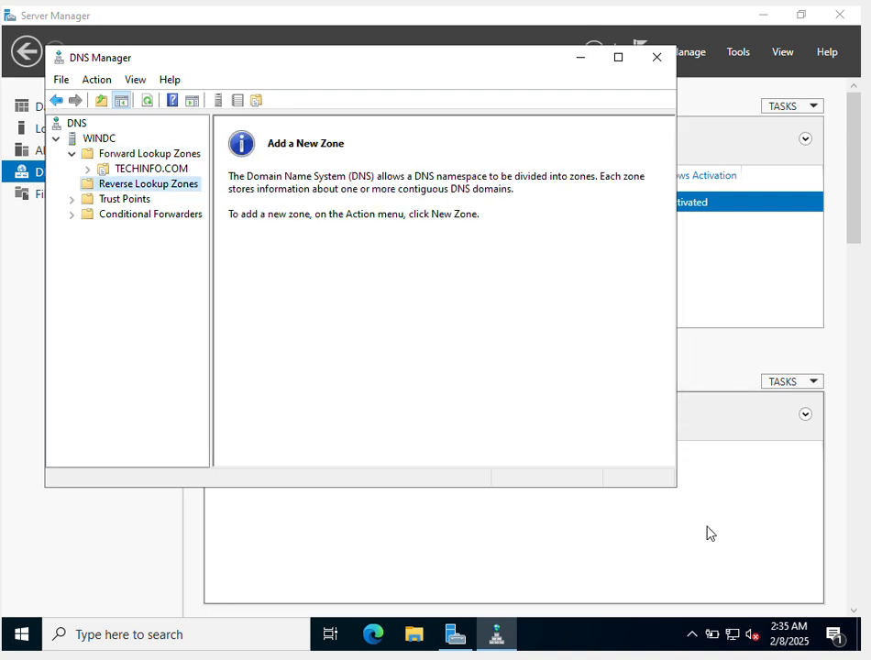
{"action": "right_click", "coordinate": [733, 638]}
{"action": "left_click", "coordinate": [735, 612]}
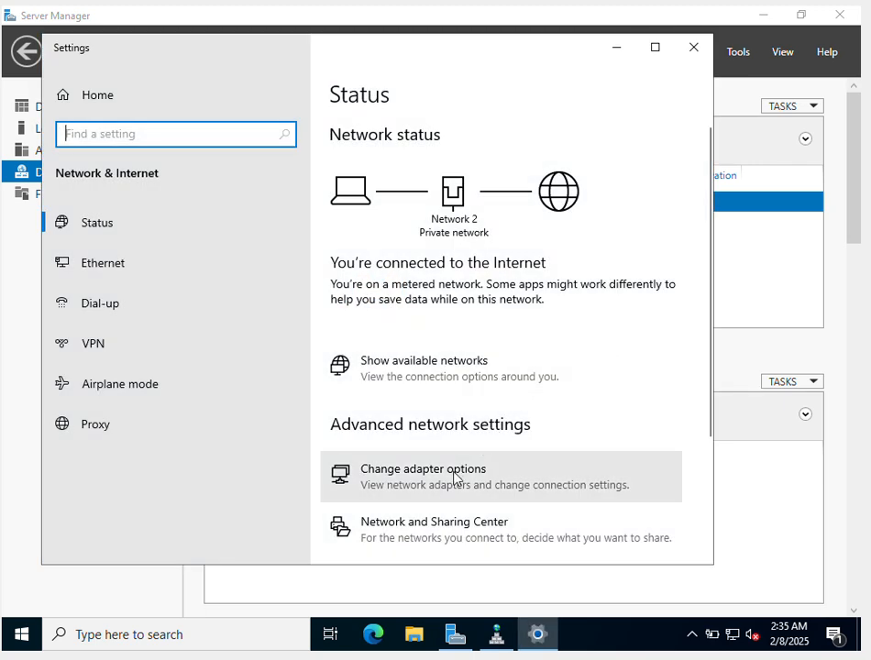
{"action": "left_click", "coordinate": [455, 477]}
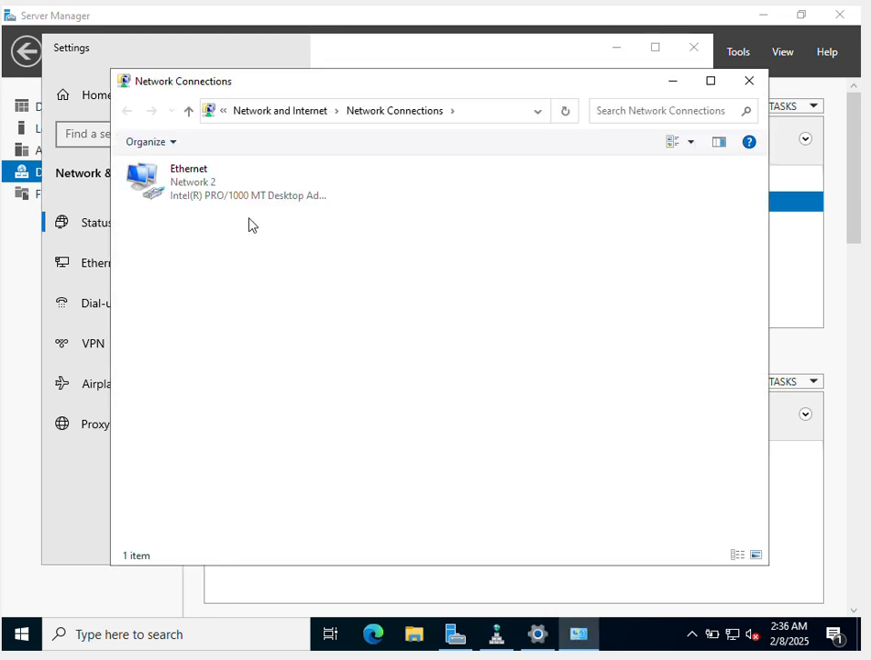
{"action": "left_click", "coordinate": [217, 200]}
{"action": "right_click", "coordinate": [217, 198]}
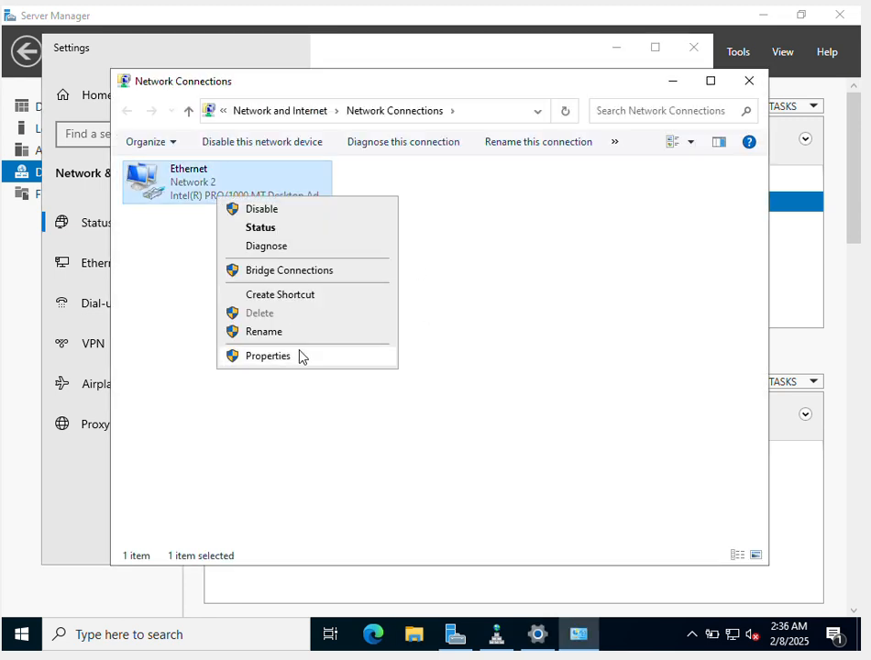
{"action": "left_click", "coordinate": [267, 356]}
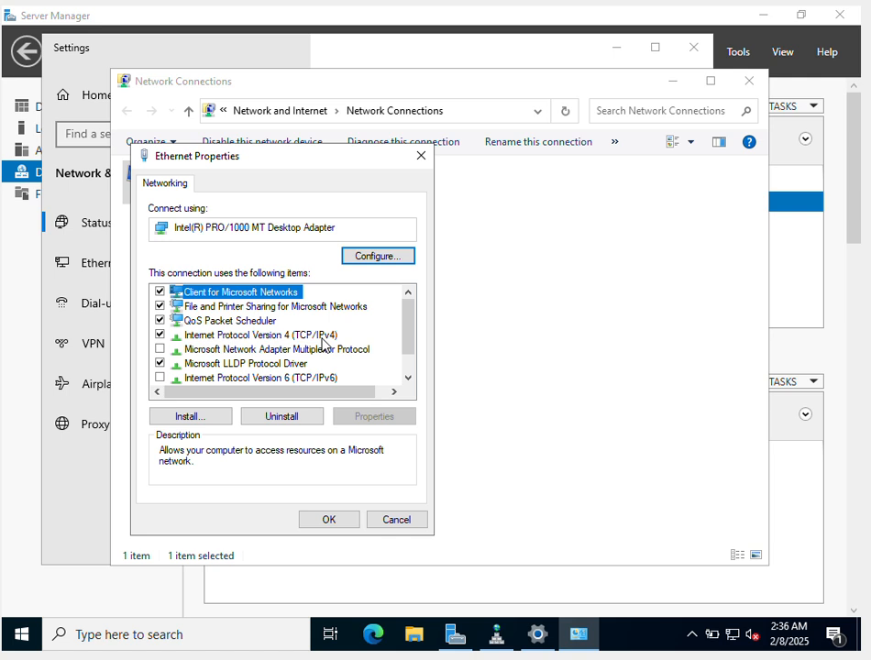
- Check the adapter's Internet Protocol Version 4 address and DNS server settings, closing both dialogs without changes
{"action": "left_click", "coordinate": [310, 335]}
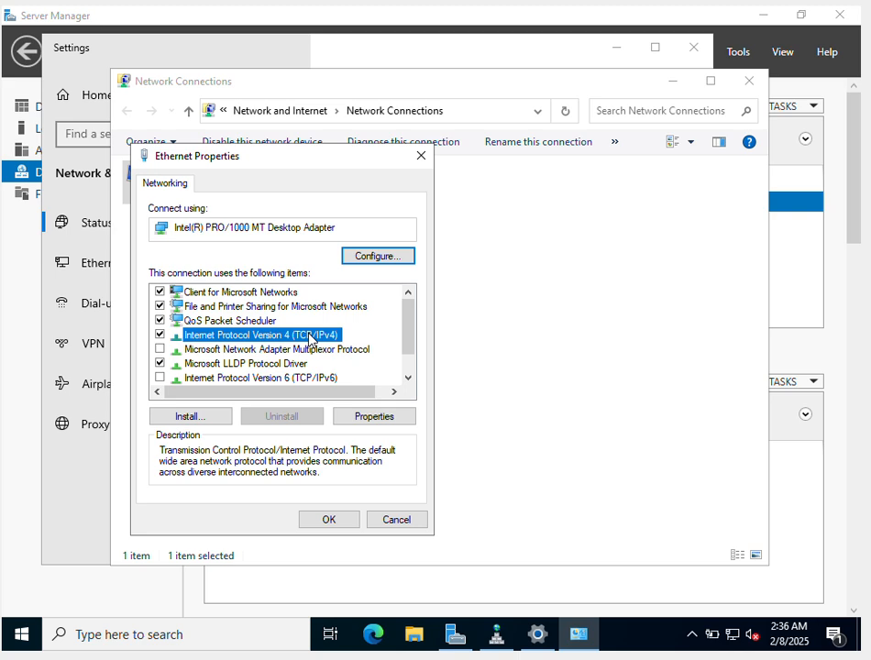
{"action": "left_click", "coordinate": [373, 418]}
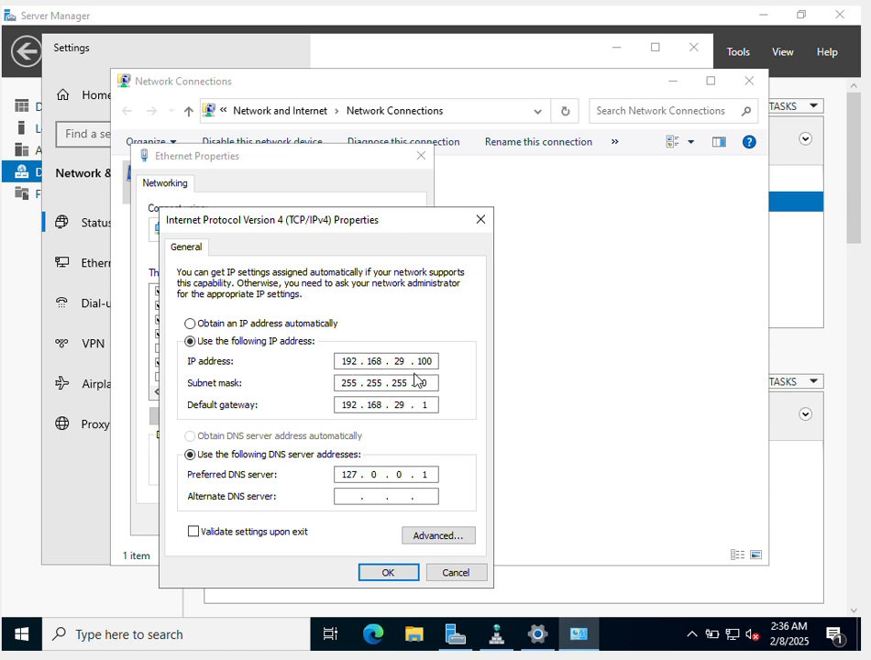
{"action": "left_click", "coordinate": [456, 572]}
{"action": "left_click", "coordinate": [392, 521]}
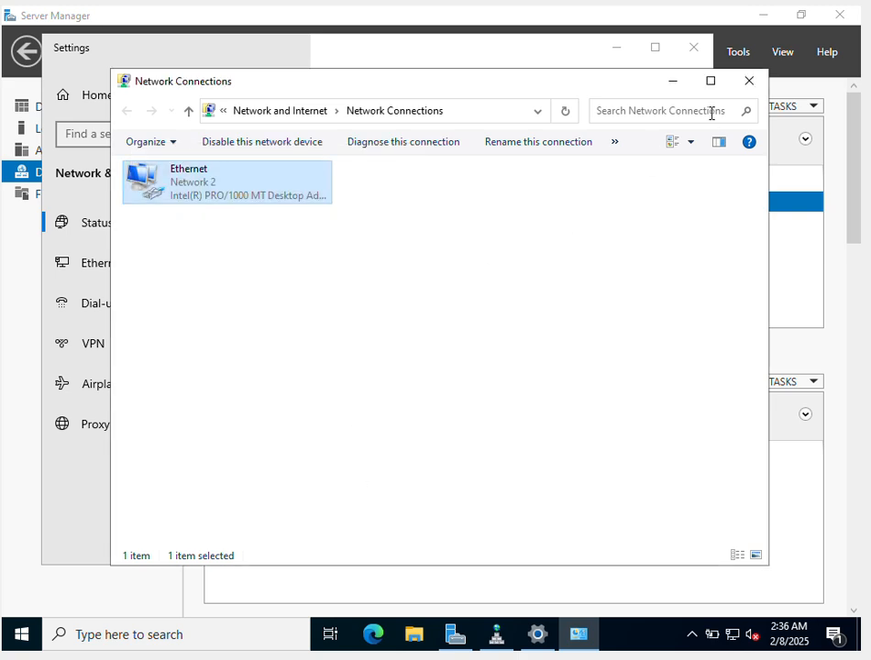
- Close the network connection and settings windows, and start a new primary zone for IPv4 reverse lookup in DNS Manager
{"action": "left_click", "coordinate": [756, 86]}
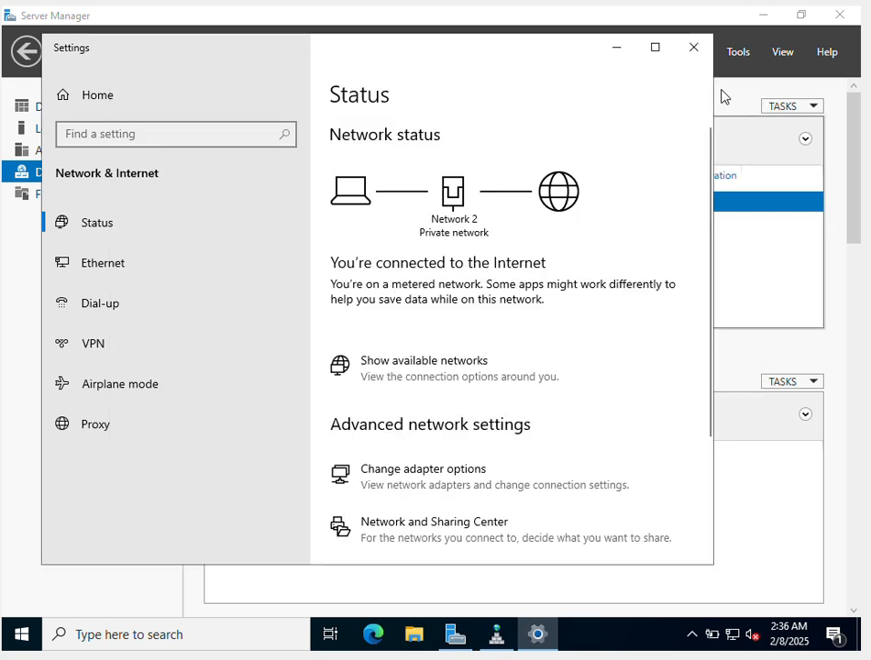
{"action": "left_click", "coordinate": [695, 49]}
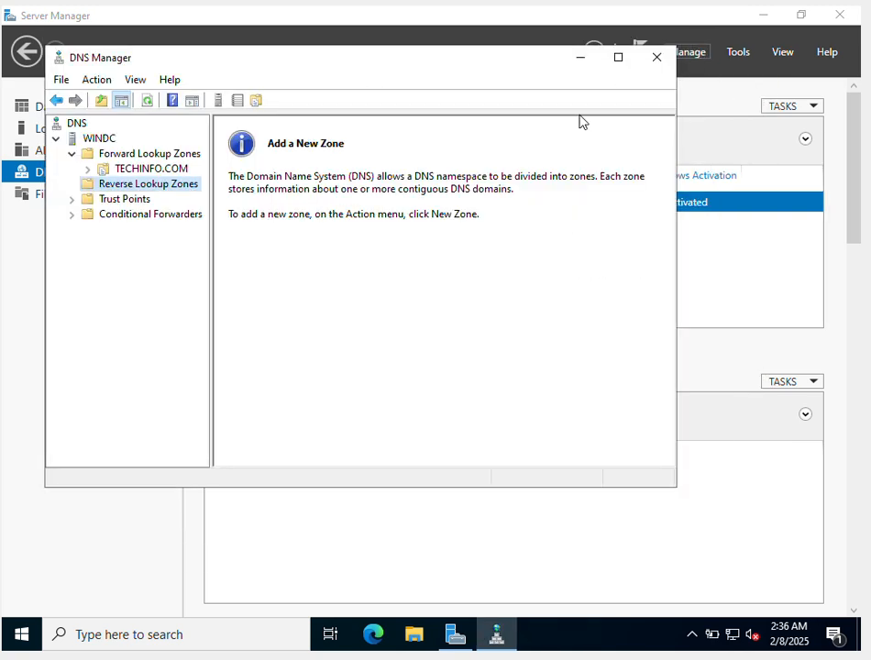
{"action": "right_click", "coordinate": [179, 188]}
{"action": "left_click", "coordinate": [206, 194]}
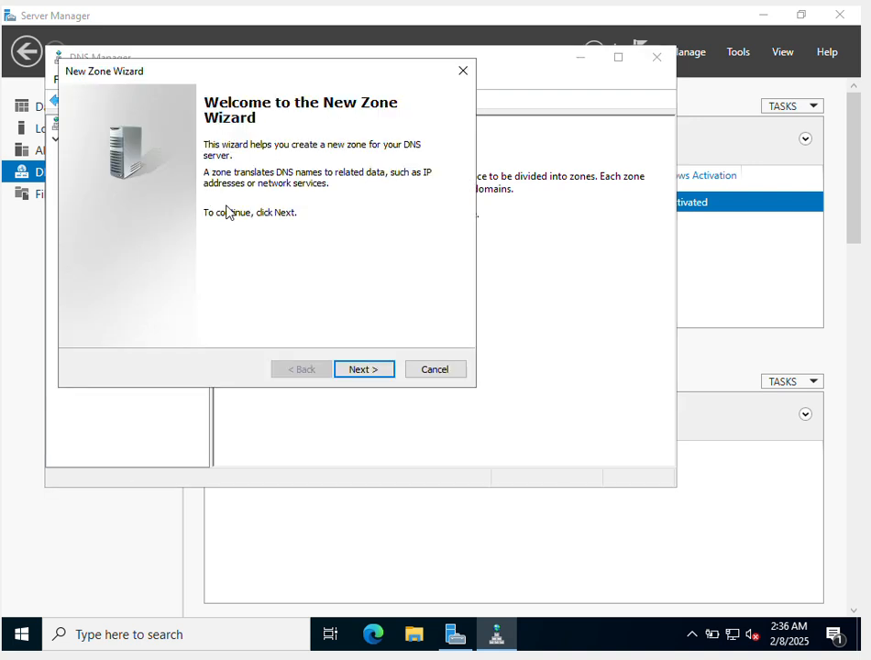
{"action": "left_click", "coordinate": [380, 376]}
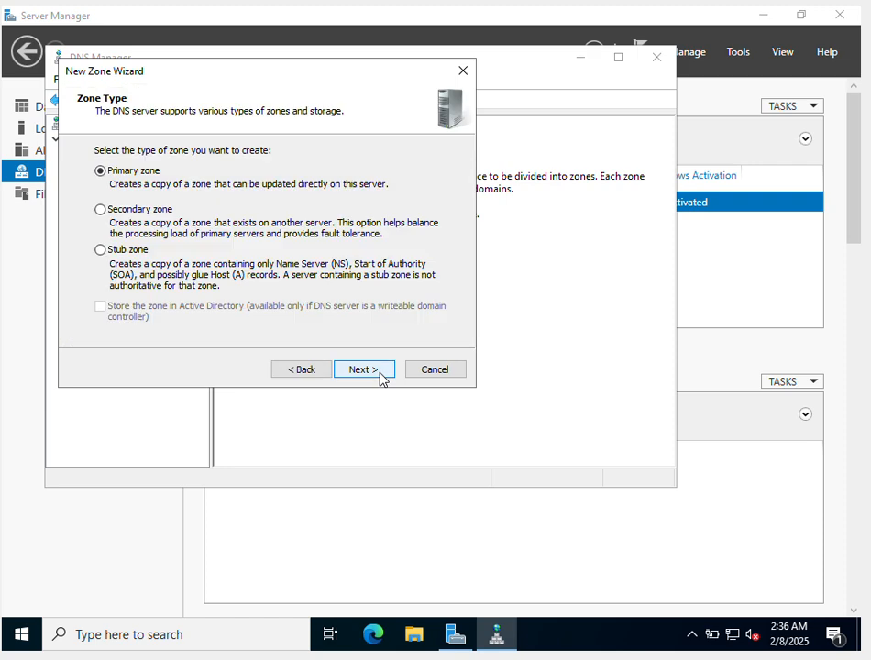
{"action": "left_click", "coordinate": [380, 376]}
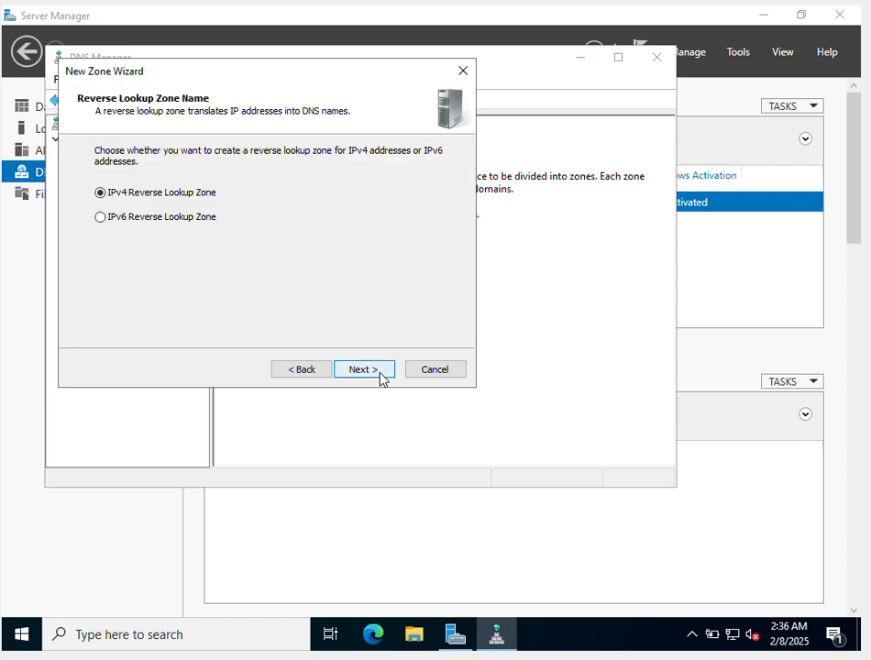
{"action": "left_click", "coordinate": [380, 370]}
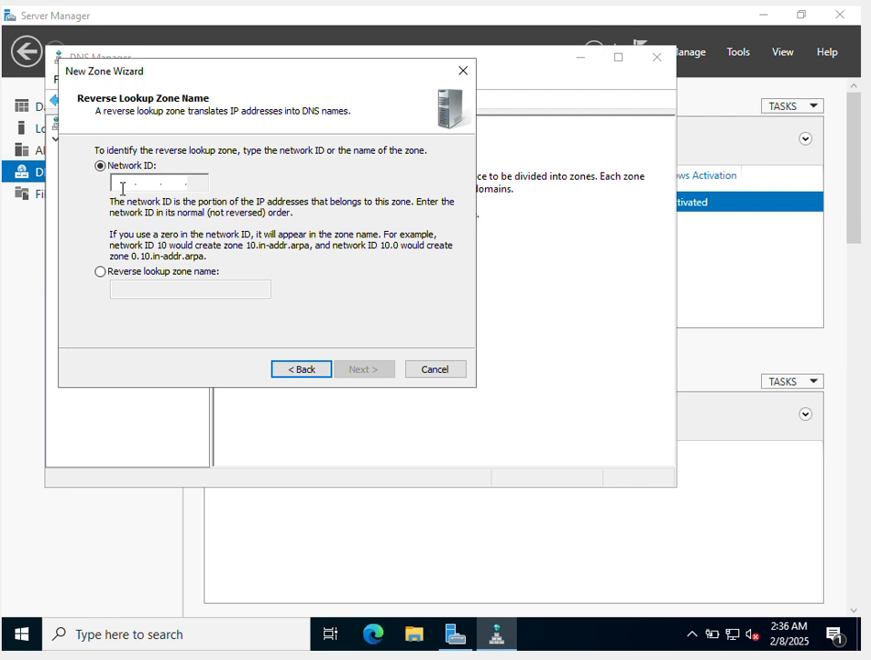
- Set the reverse zone's network ID to 192.168.29 and have it stored in a new file, 29.168.192.in-addr.arpa.dns
{"action": "type", "text": "192 ."}
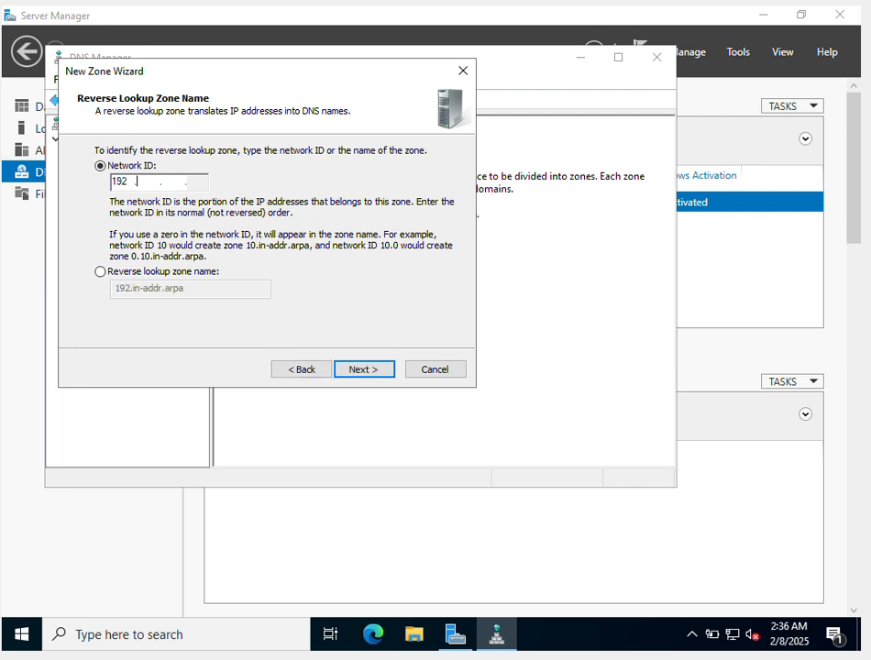
{"action": "type", "text": "168 .29"}
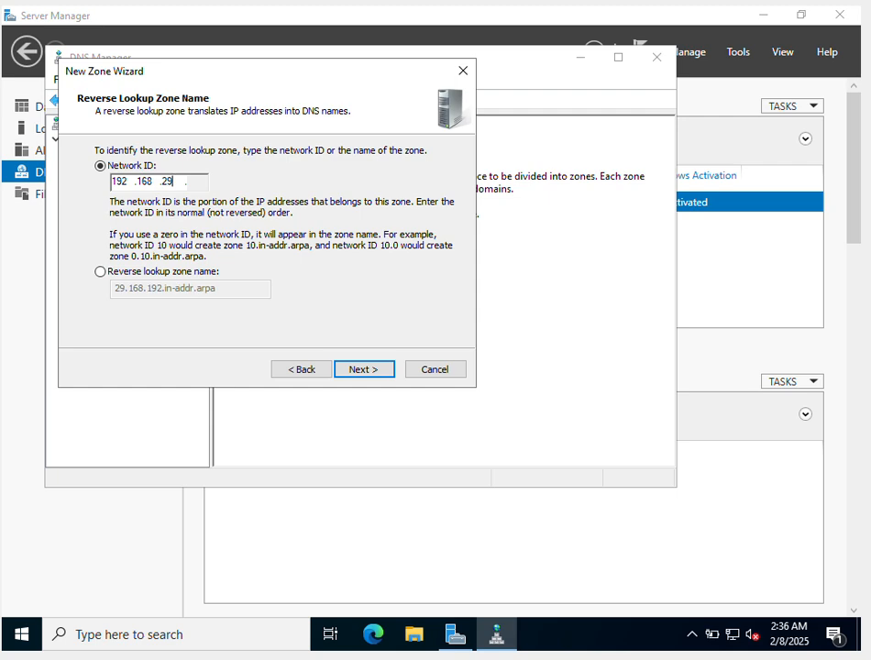
{"action": "left_click", "coordinate": [364, 369]}
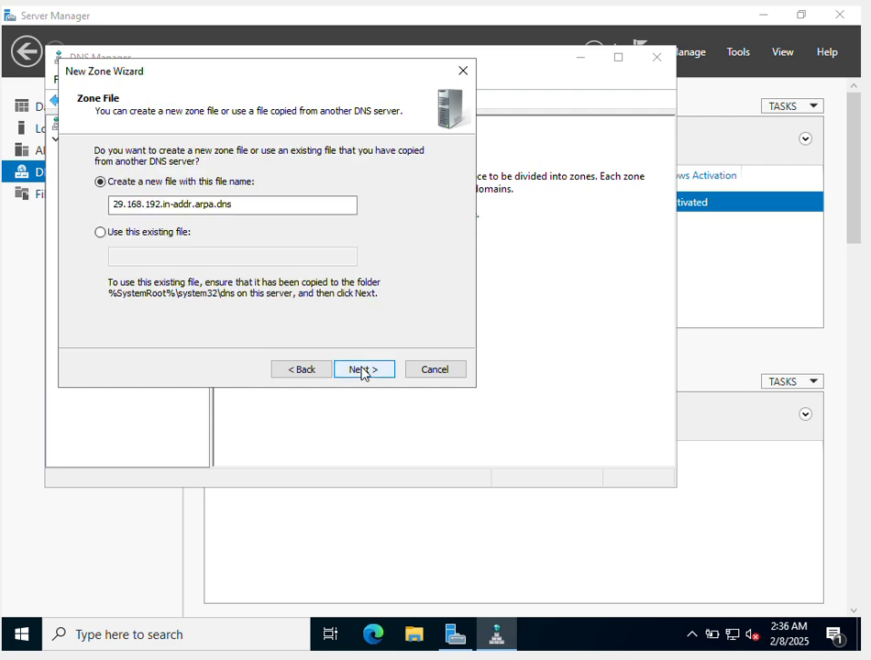
{"action": "left_click", "coordinate": [363, 369]}
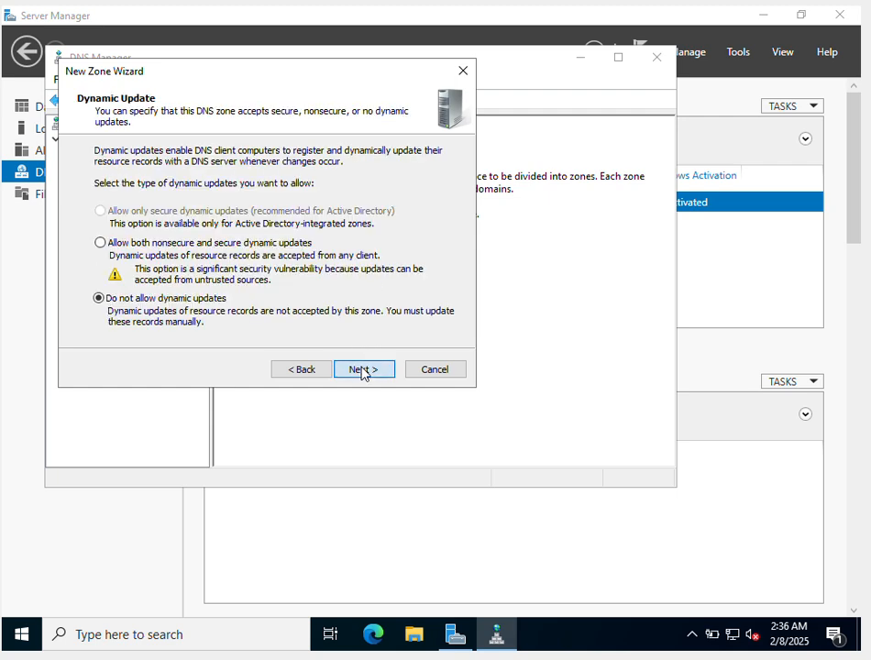
- Disallow dynamic updates for the reverse lookup zone and finish creating it
{"action": "left_click", "coordinate": [364, 369]}
{"action": "left_click", "coordinate": [364, 369]}
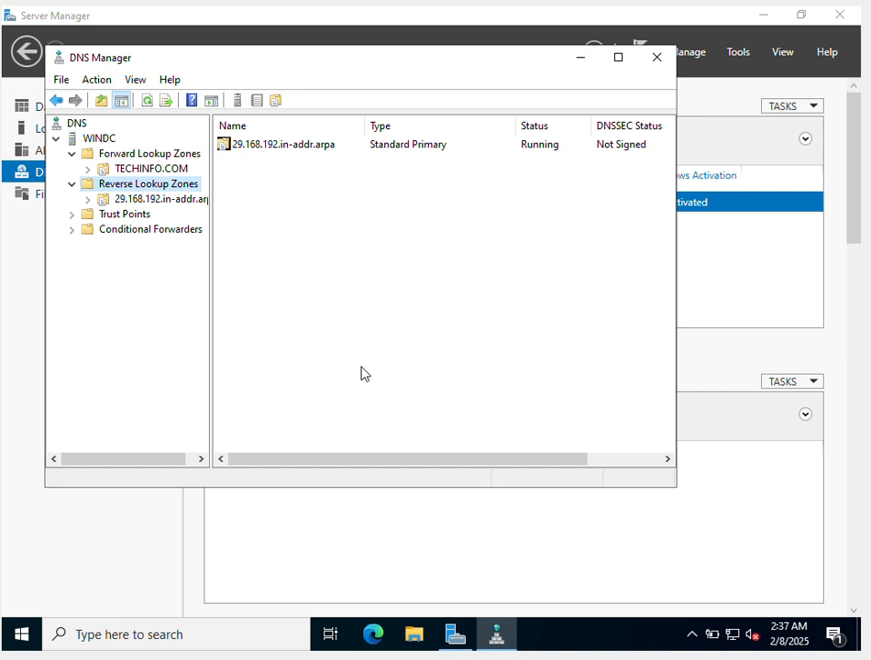
- Open the TECHINFO.COM zone under Forward Lookup Zones to view its records
{"action": "left_click", "coordinate": [134, 154]}
{"action": "left_click", "coordinate": [142, 170]}
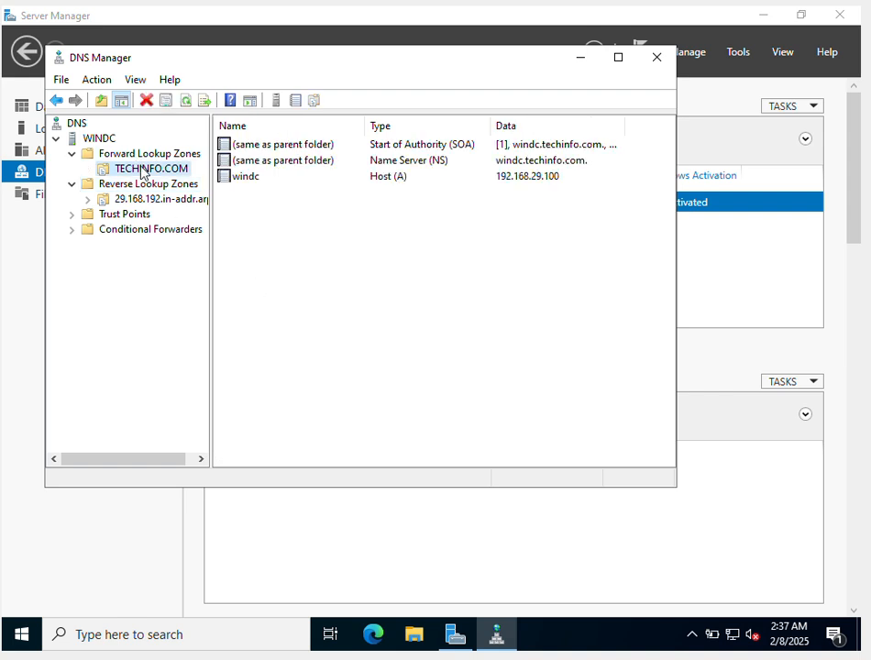